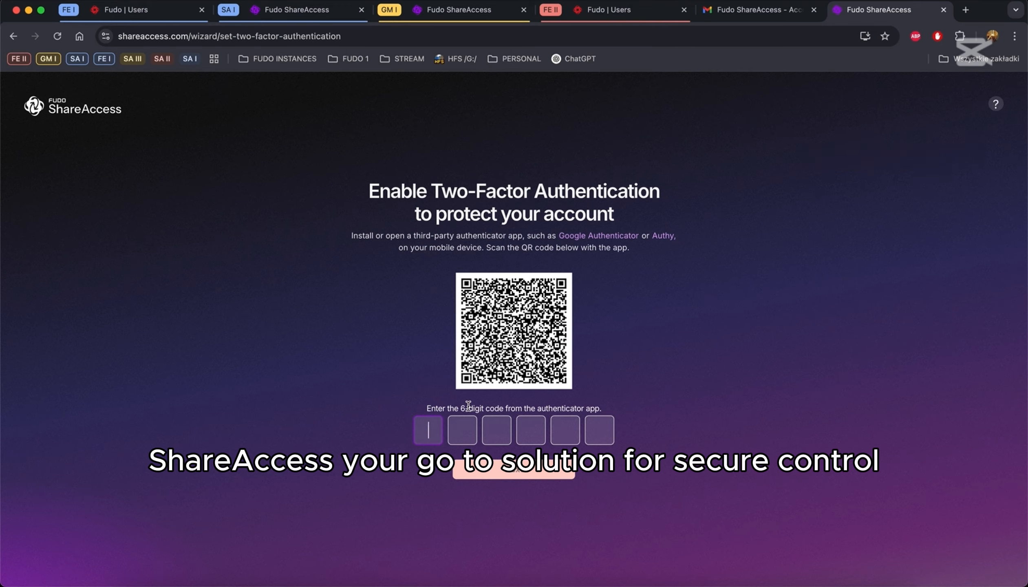
Enter the six-digit authenticator code to enable two-factor authentication and continue
left_click(472, 436)
left_click(596, 486)
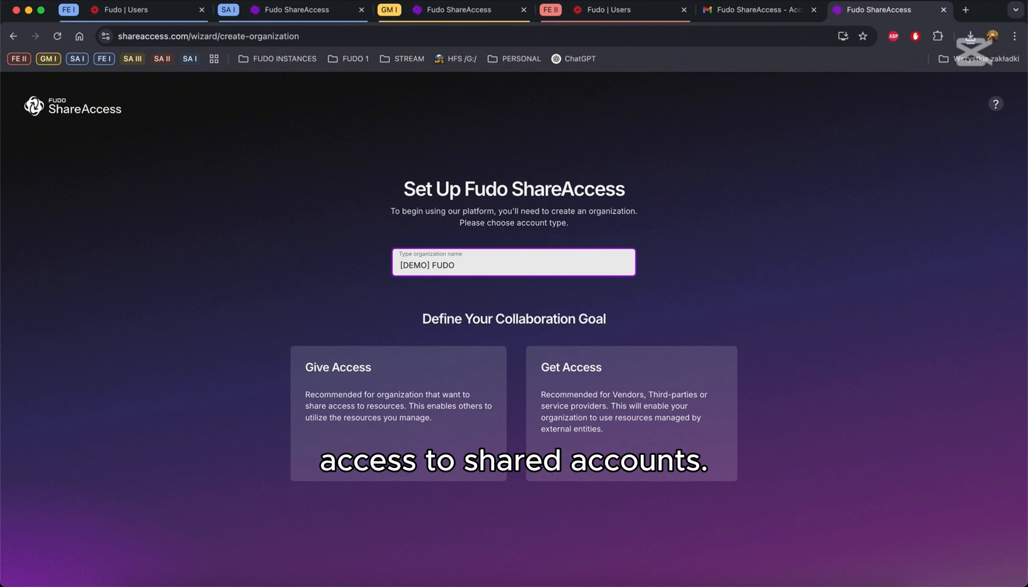
Pick the collaboration goal, then switch to the [DEMO] FUDO organization from the account menu
left_click(596, 449)
left_click(861, 104)
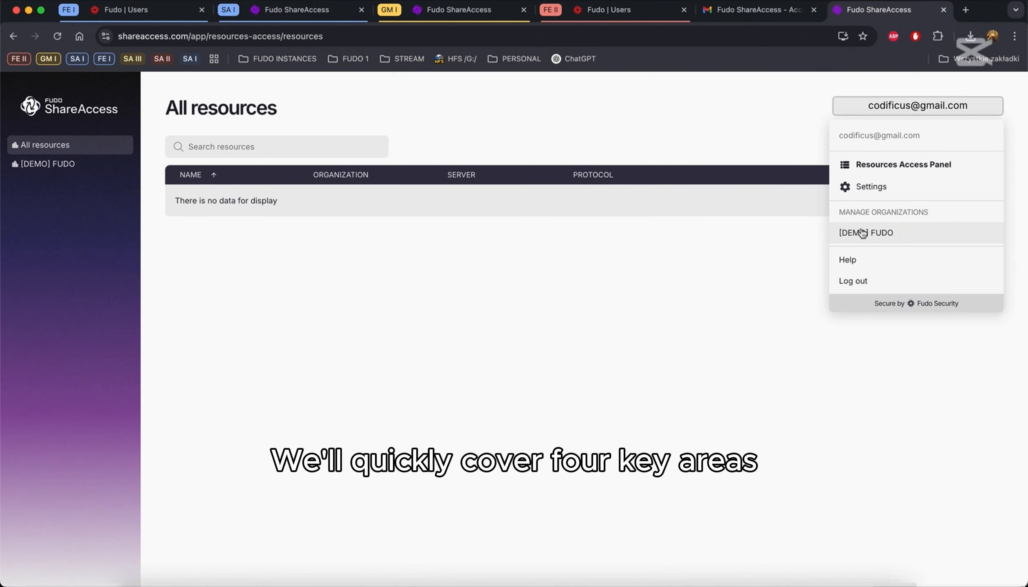
left_click(872, 231)
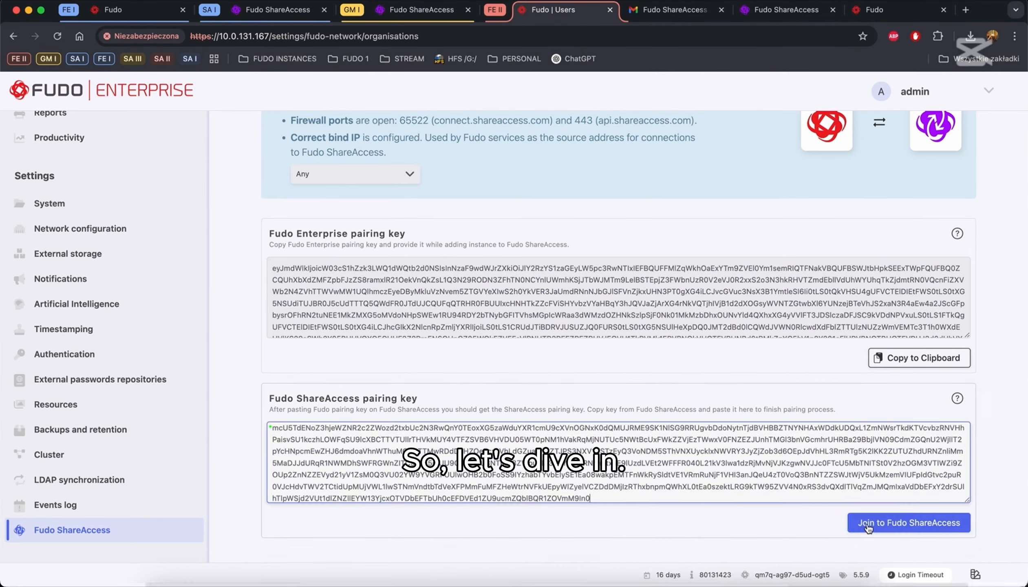
Join the Fudo Enterprise instance to Fudo ShareAccess using the pasted pairing key
left_click(869, 518)
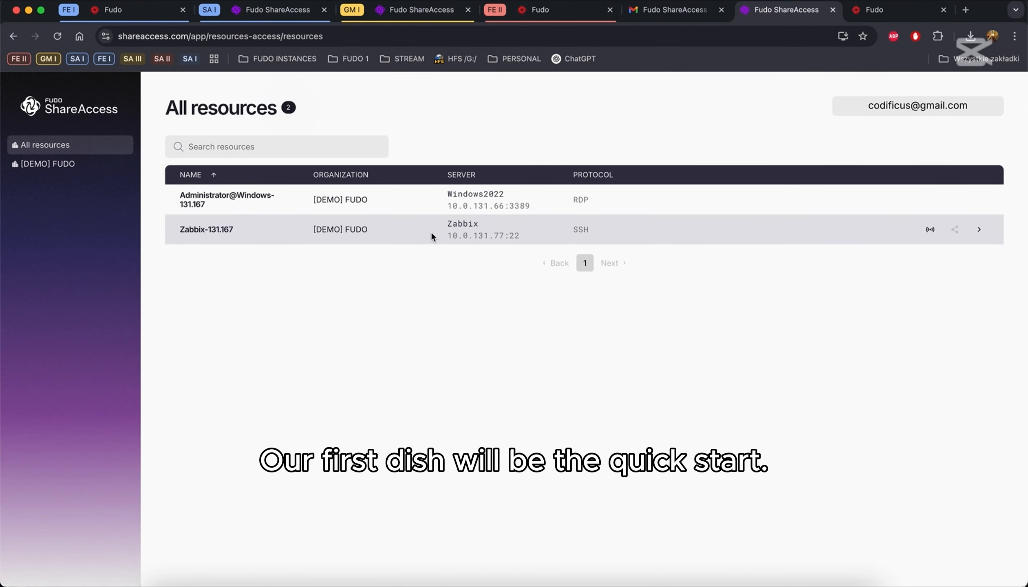
left_click(123, 9)
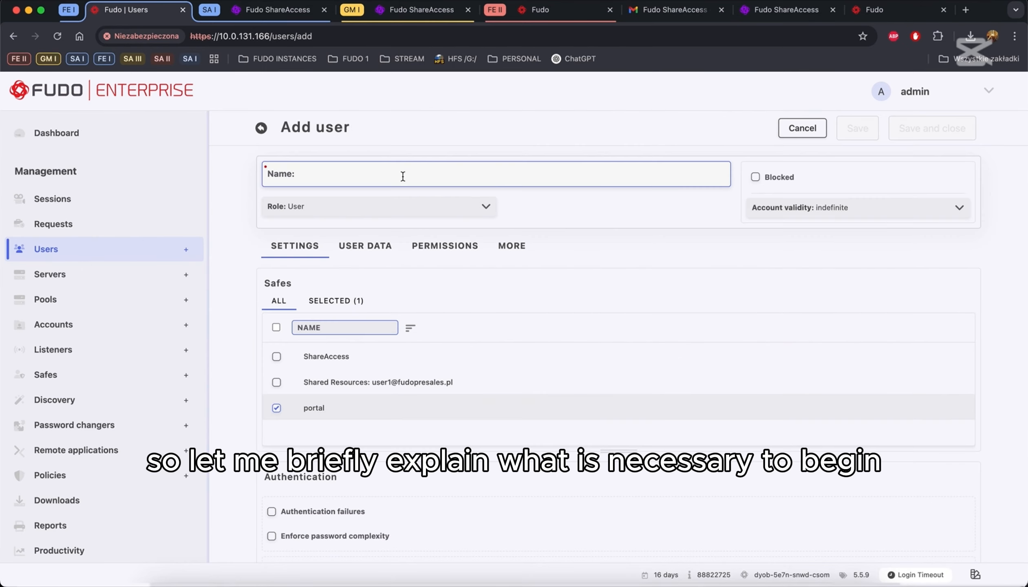
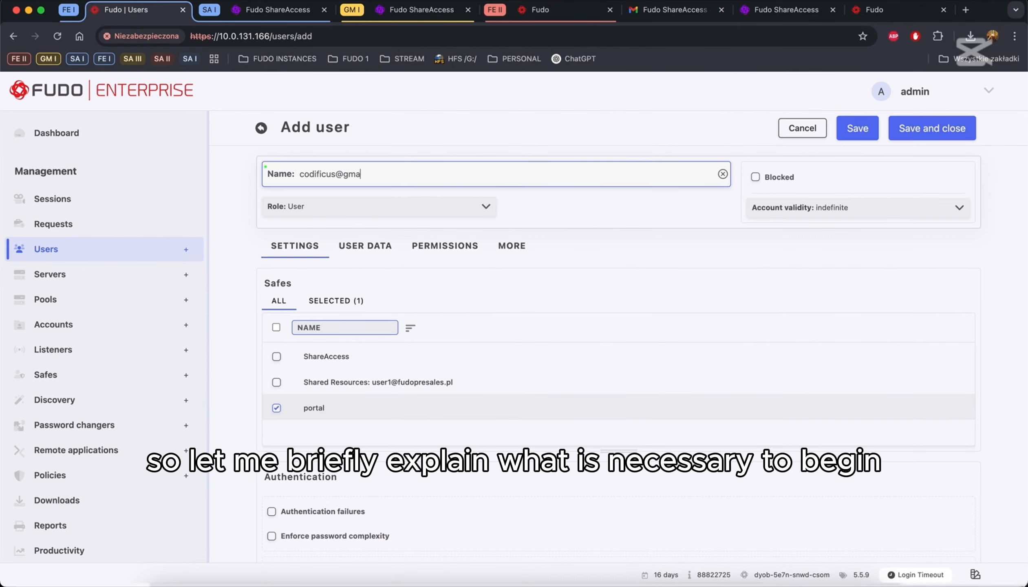
Add a user named with the owner's e-mail address and fill in the user data
left_click(360, 250)
left_click(368, 480)
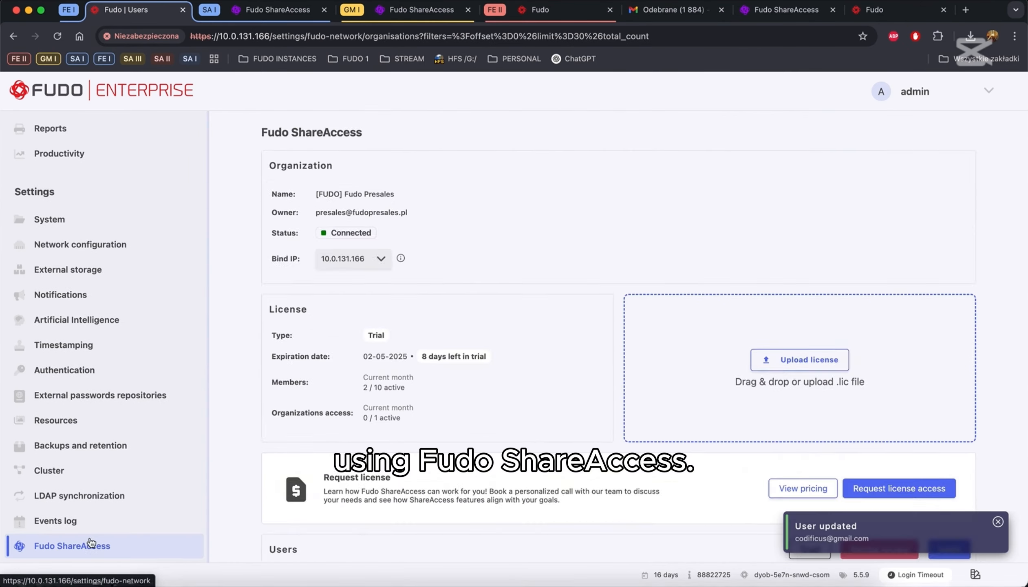
scroll(571, 327, "down", 5)
left_click(949, 322)
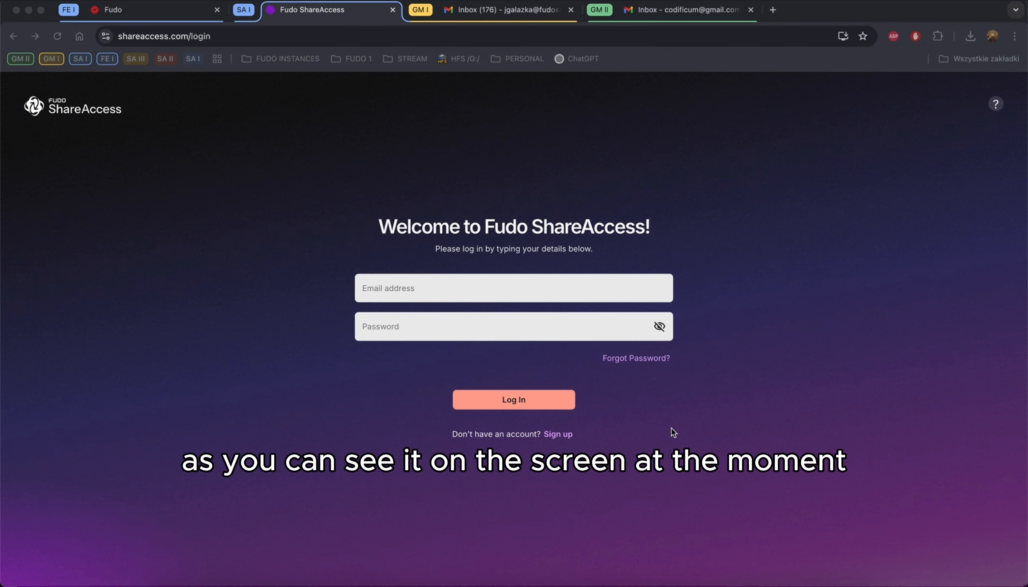
Sign up for a ShareAccess account with e-mail and password, accepting the terms and the data-use consent
left_click(568, 435)
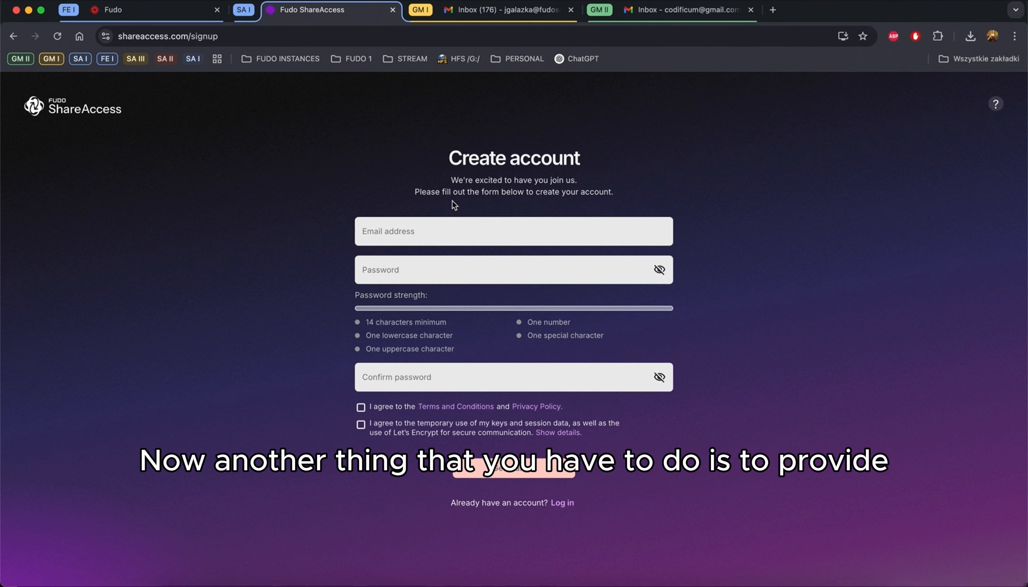
left_click(428, 237)
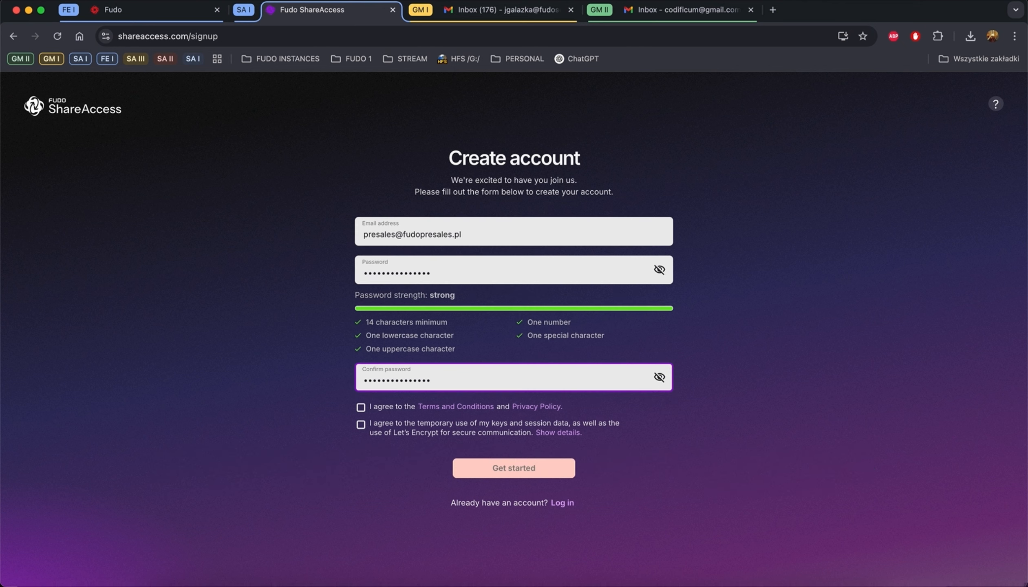
left_click(362, 407)
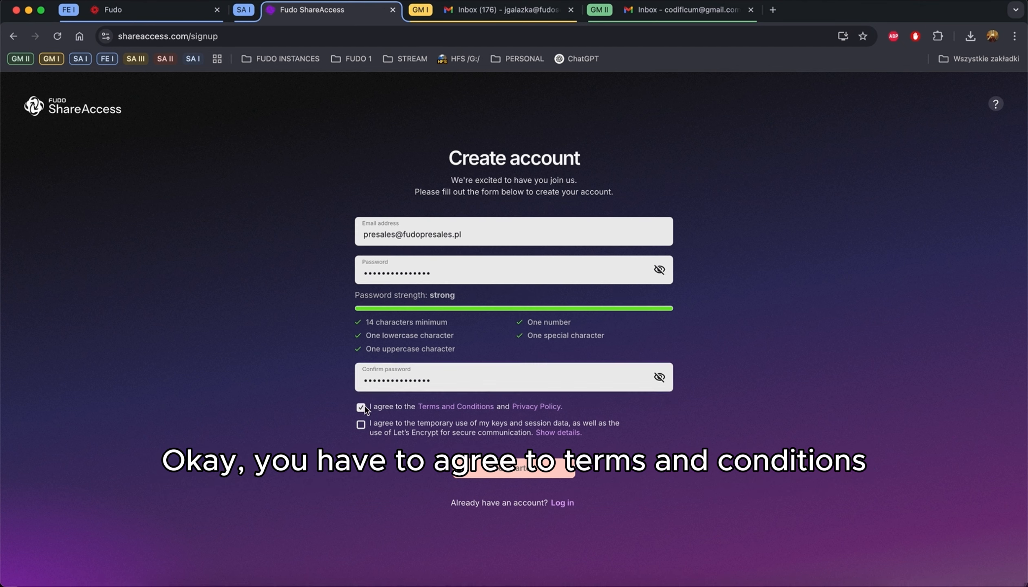
left_click(361, 424)
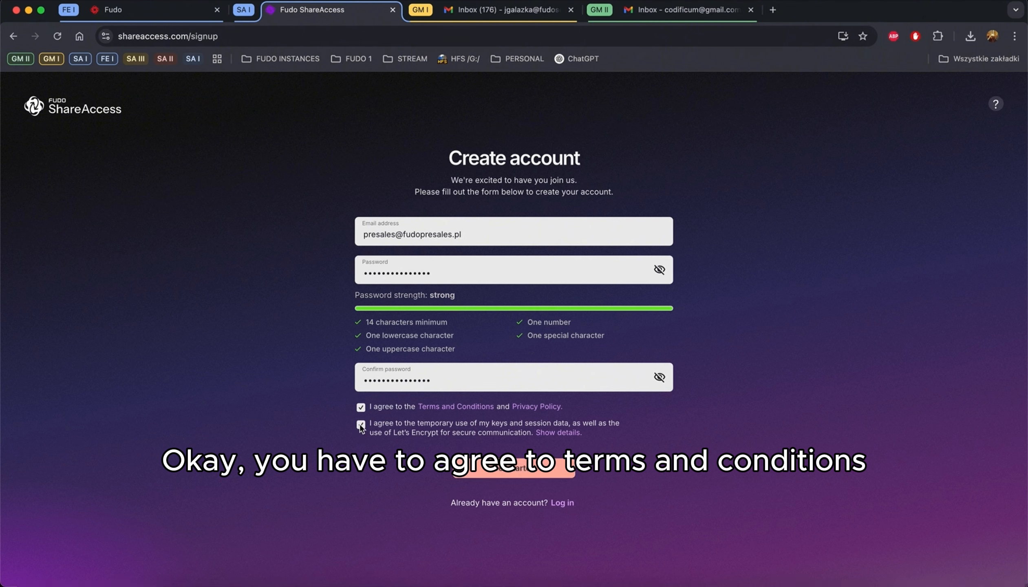
left_click(483, 471)
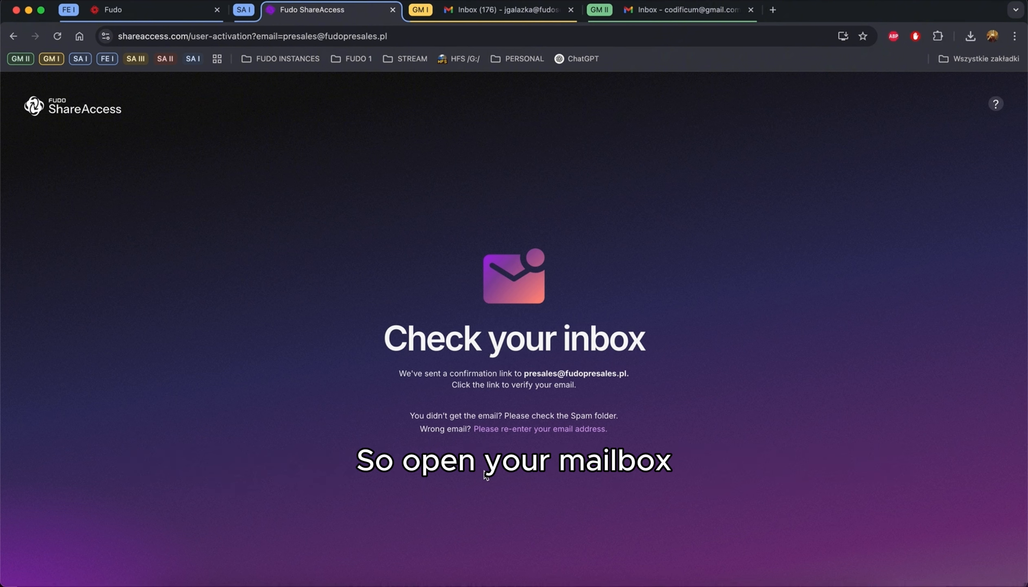
Open the account activation e-mail in the inbox and activate the account
left_click(505, 8)
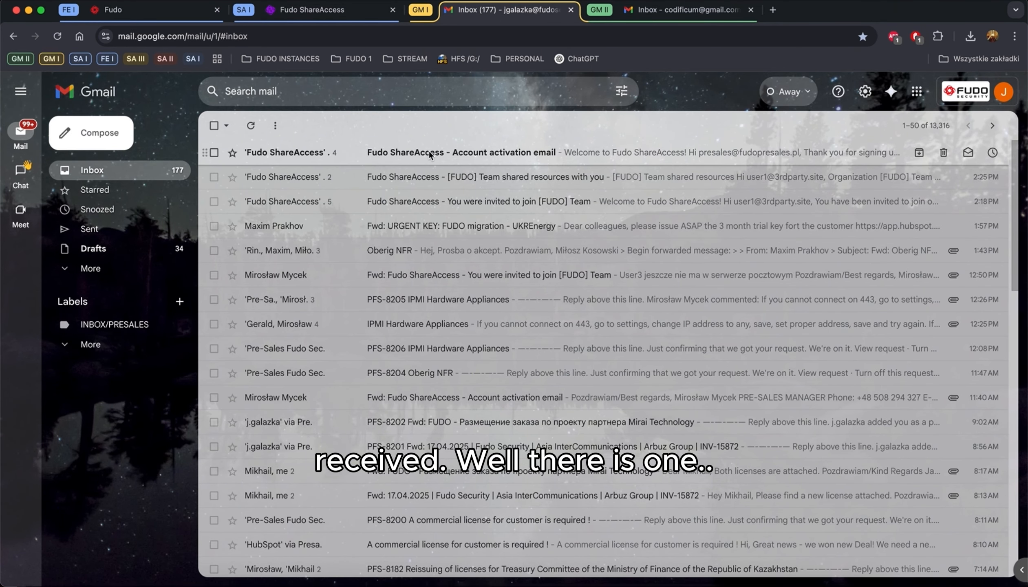
left_click(429, 153)
scroll(445, 408, "down", 4)
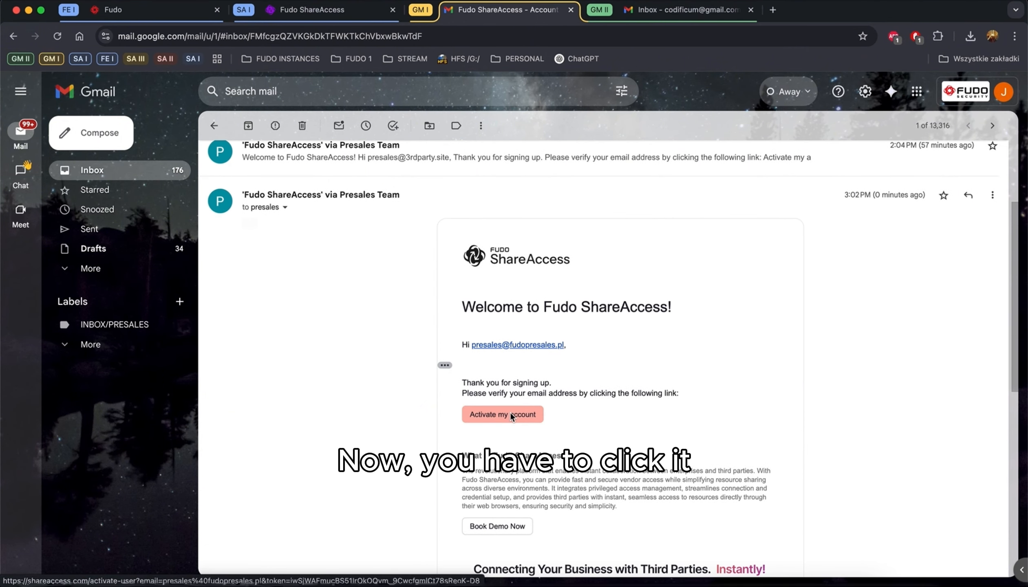
left_click(506, 415)
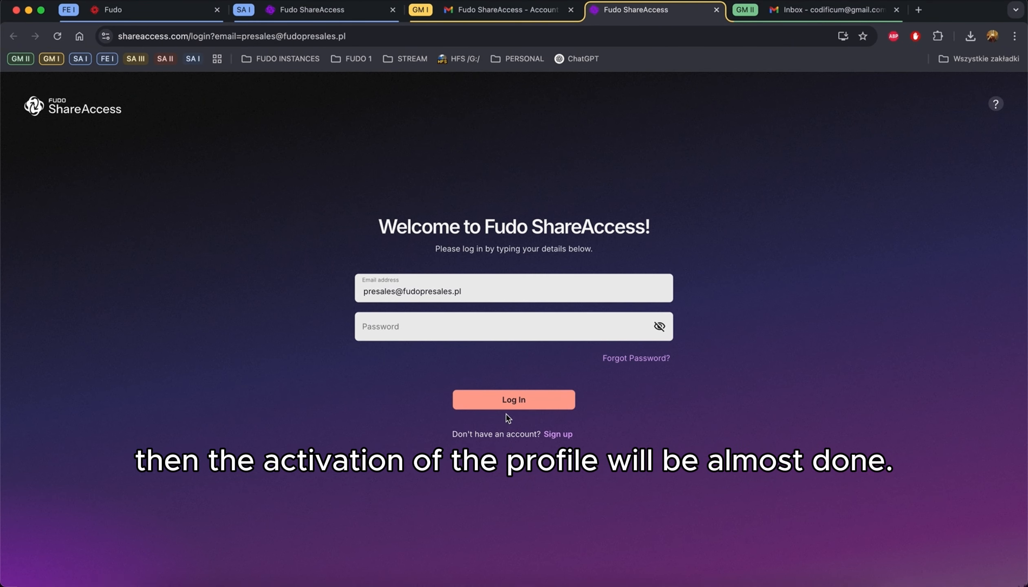
Log in to ShareAccess by entering the account password
left_click(381, 328)
type("*****")
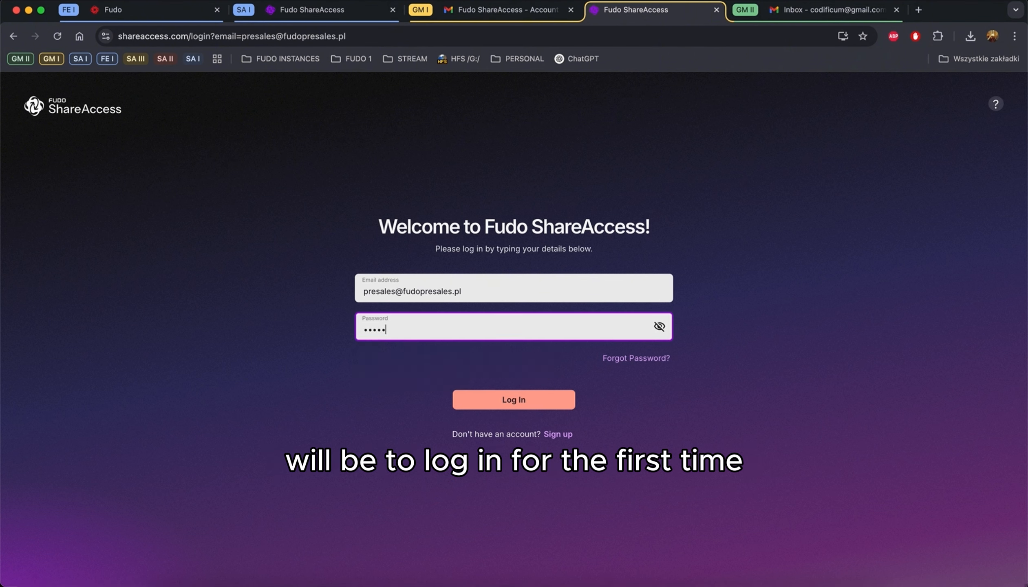
type("***")
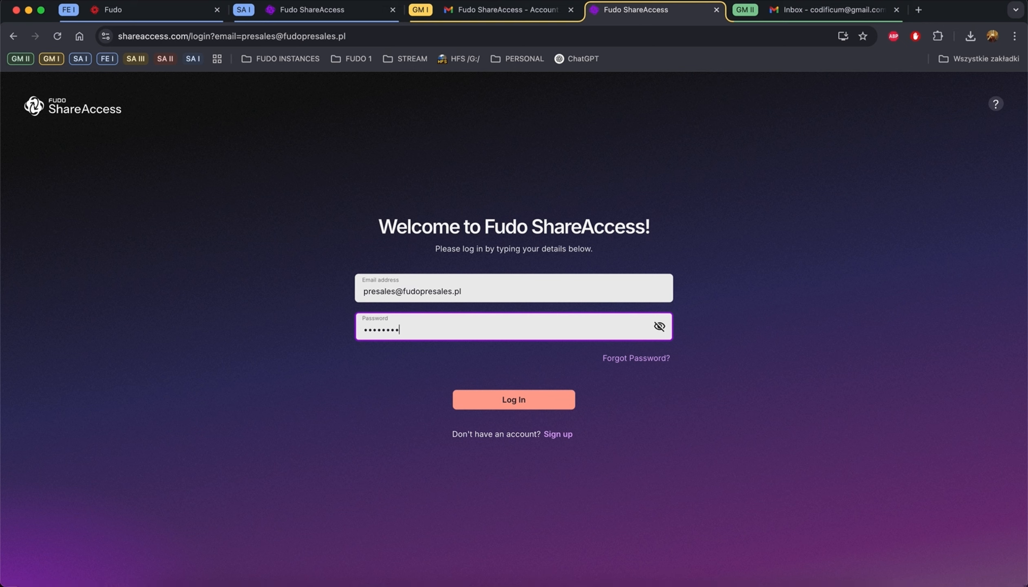
type("*******")
left_click(478, 399)
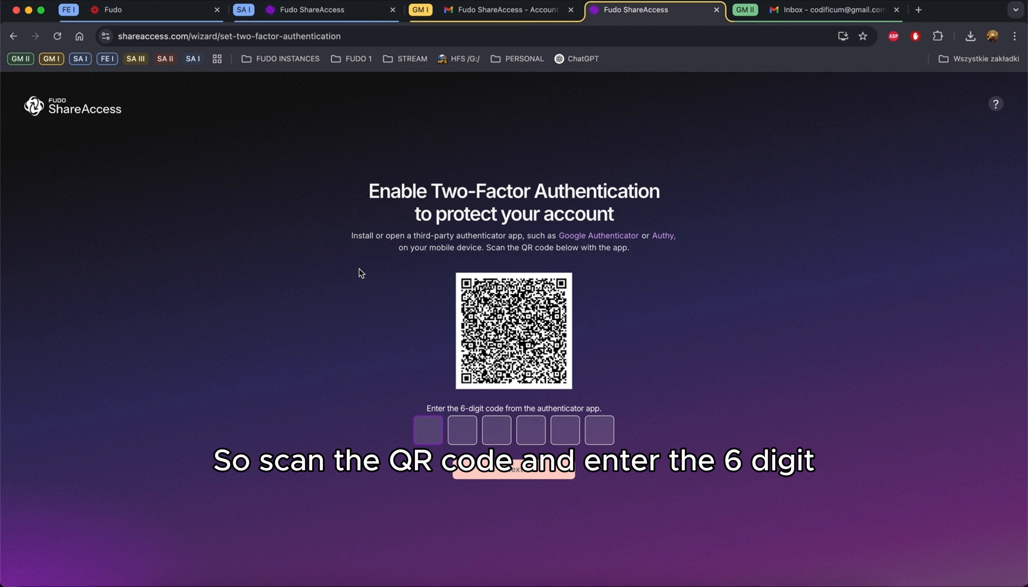
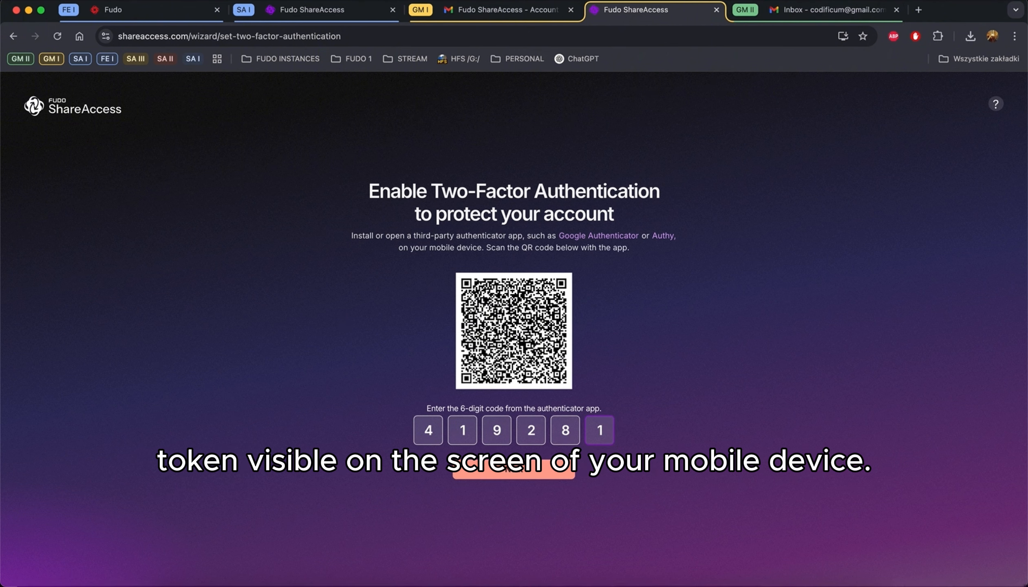
Enter the six-digit code from the authenticator app to enable two-factor authentication
left_click(478, 473)
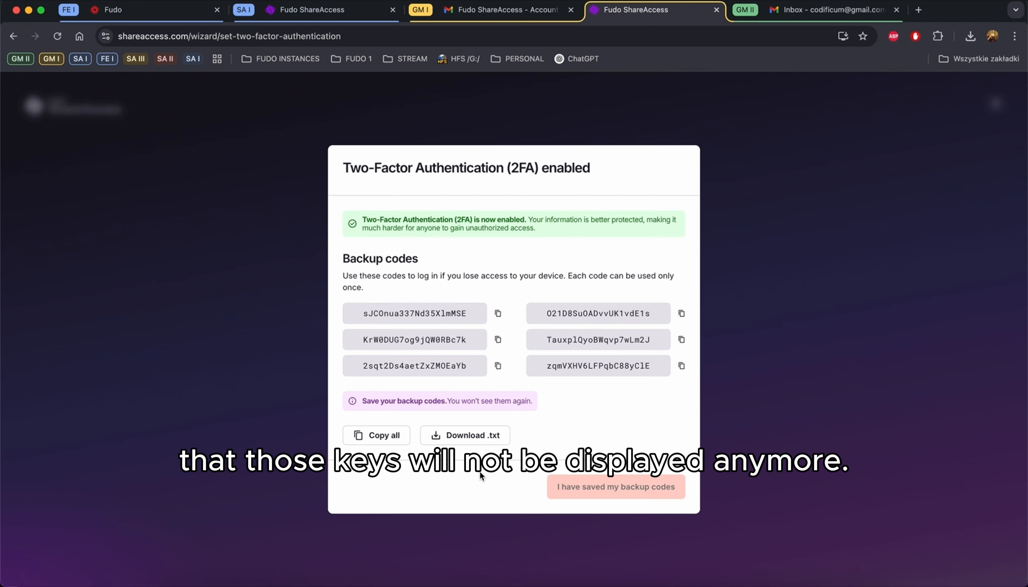
Download the backup codes as a .txt file and confirm they are saved
left_click(492, 438)
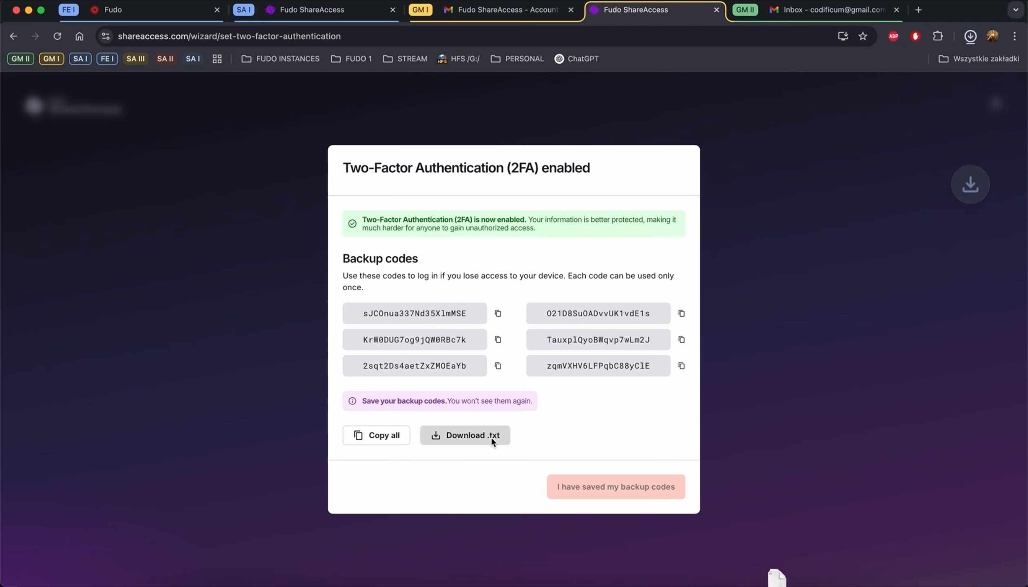
left_click(578, 491)
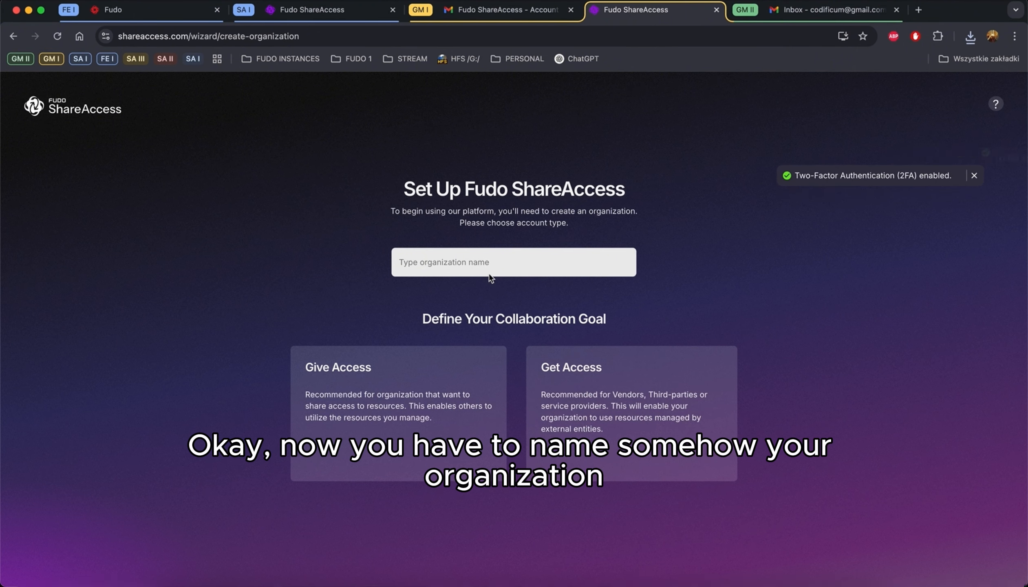
Name the organization [FUDO] Fudo Presales and continue with the Give Access collaboration goal
left_click(488, 267)
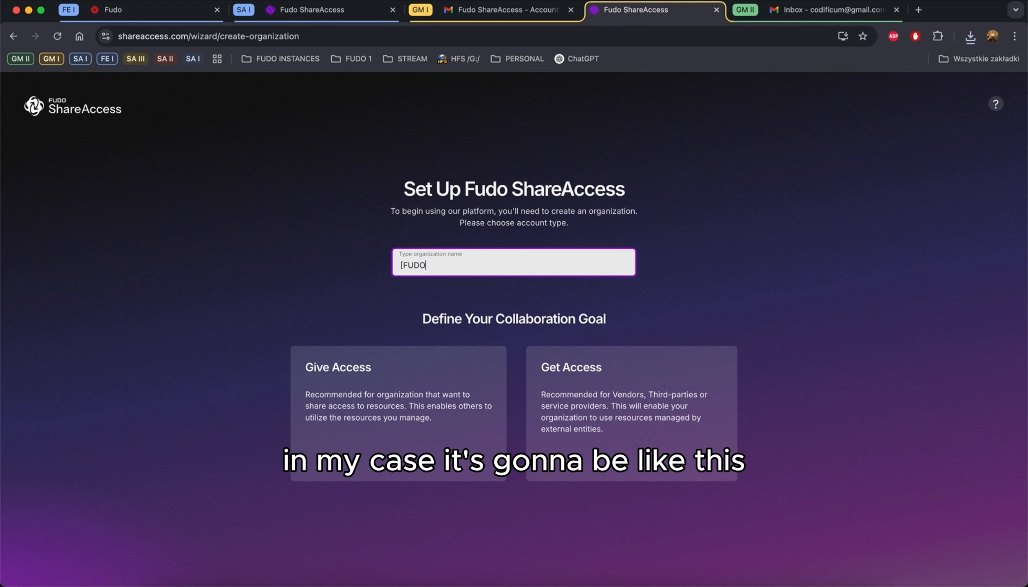
type("[FUDO] Fudo Presales")
left_click(409, 375)
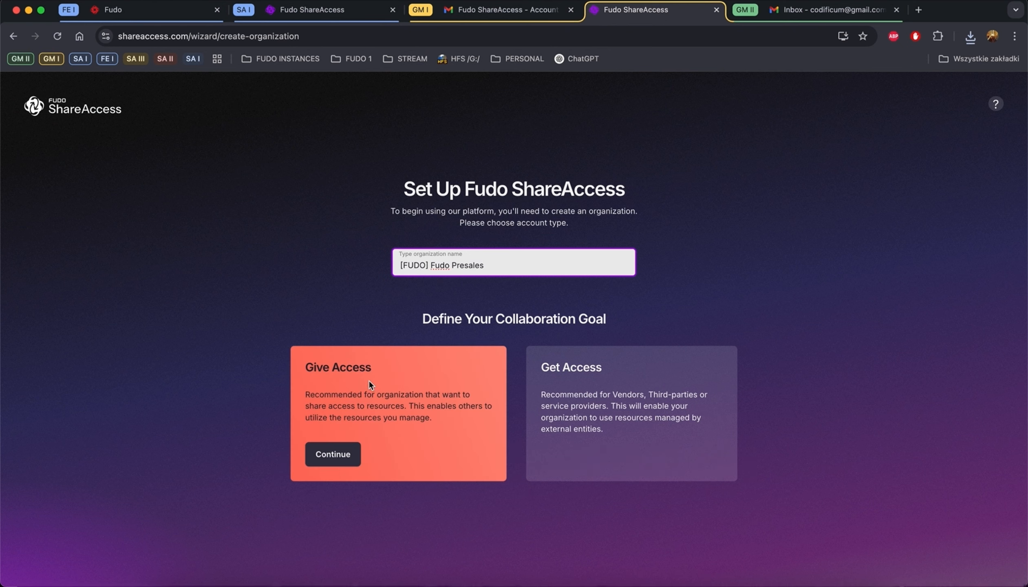
left_click(342, 454)
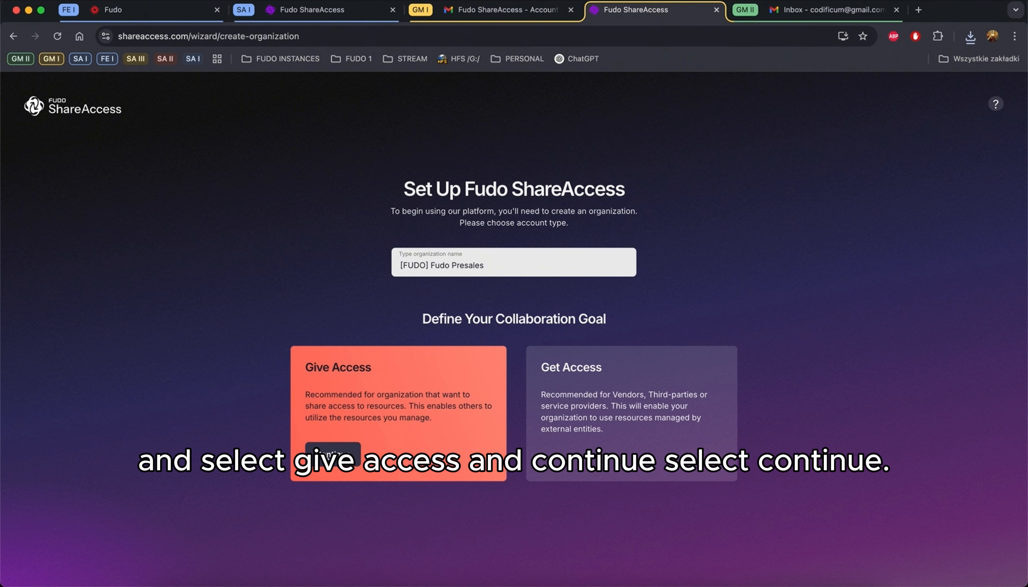
Open the Add gateway panel for pairing the organization with Fudo Enterprise
left_click(367, 359)
left_click(339, 395)
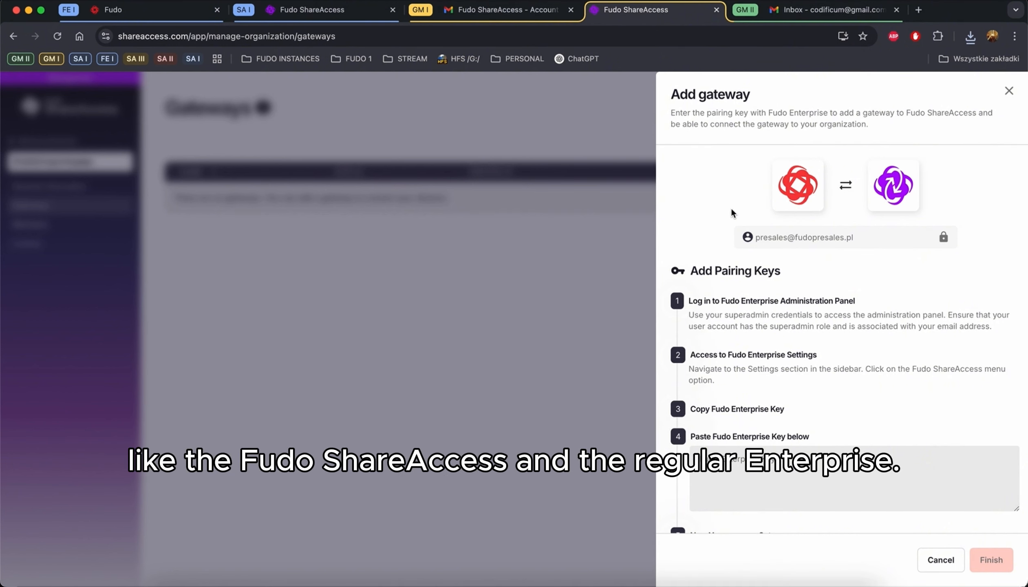
Log in to the Fudo Enterprise instance as admin with the pasted password
left_click(110, 12)
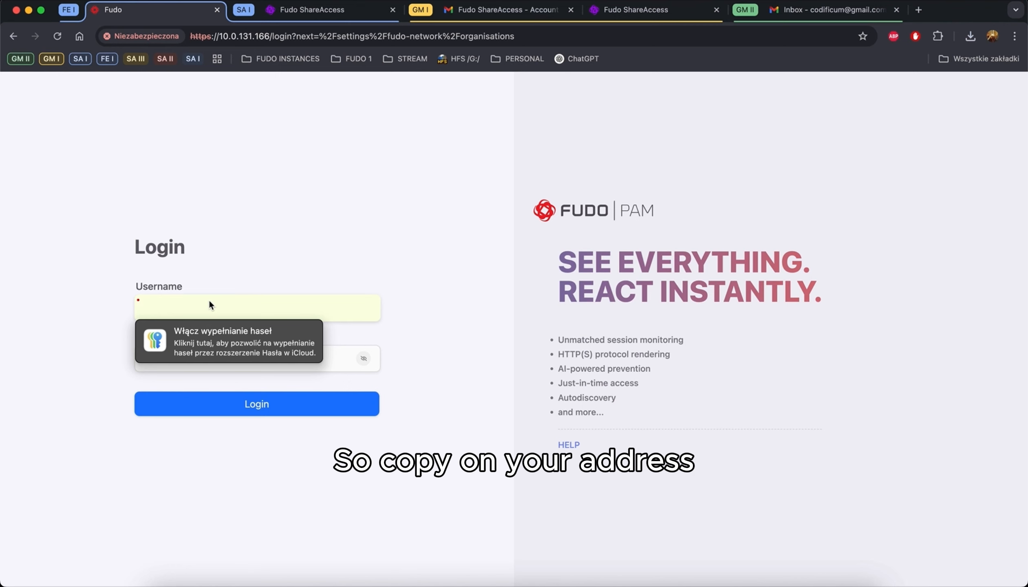
type("admin")
key("Tab")
key("super+v")
key("Return")
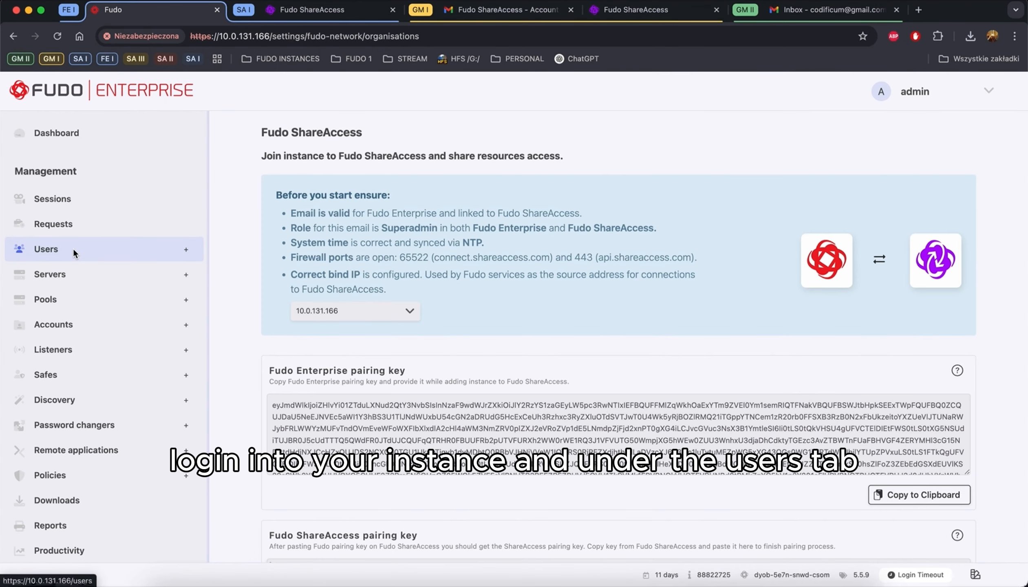
Start adding a new user and paste the owner's e-mail address as its name
left_click(72, 247)
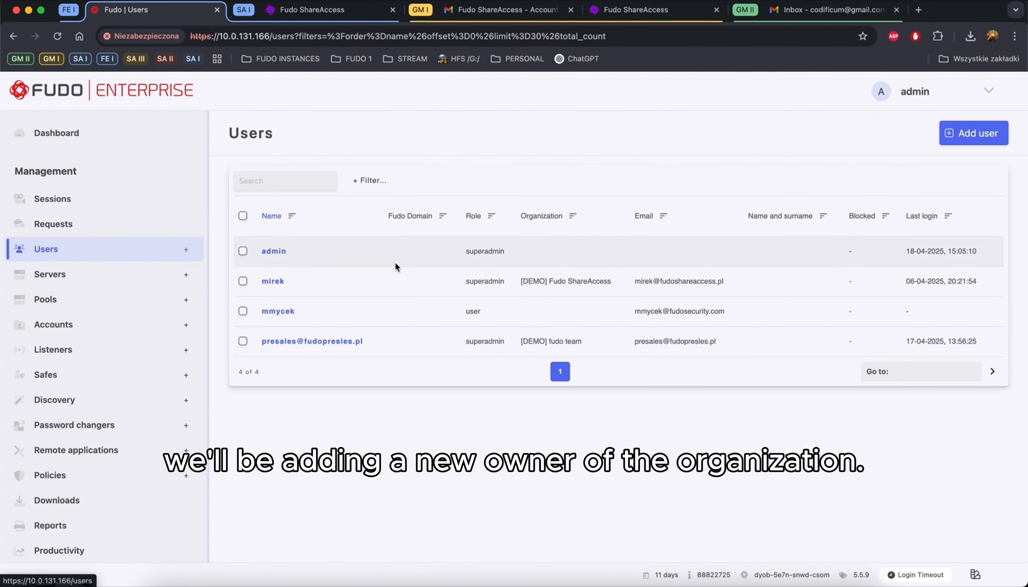
left_click(956, 130)
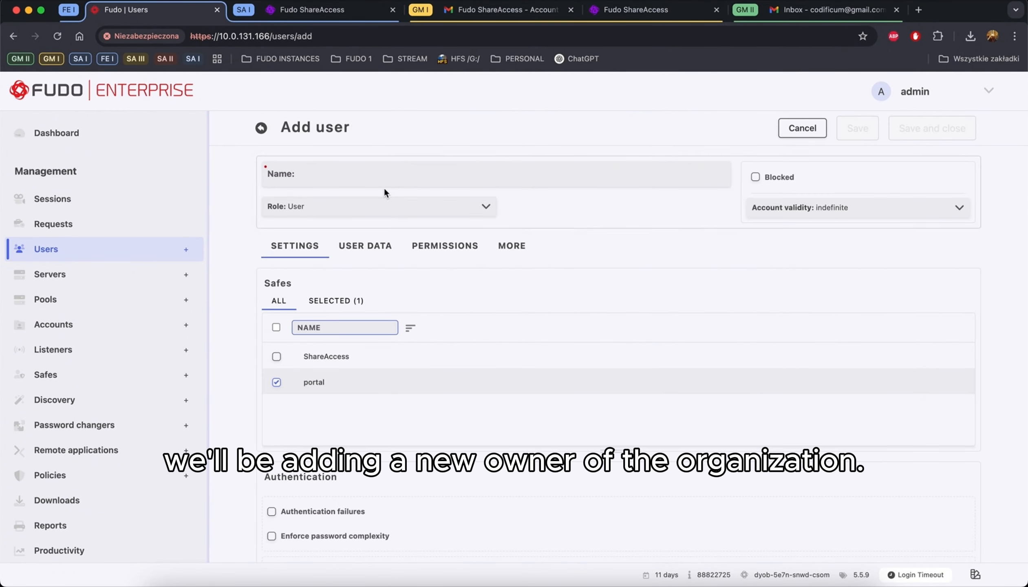
left_click(373, 172)
key("super+v")
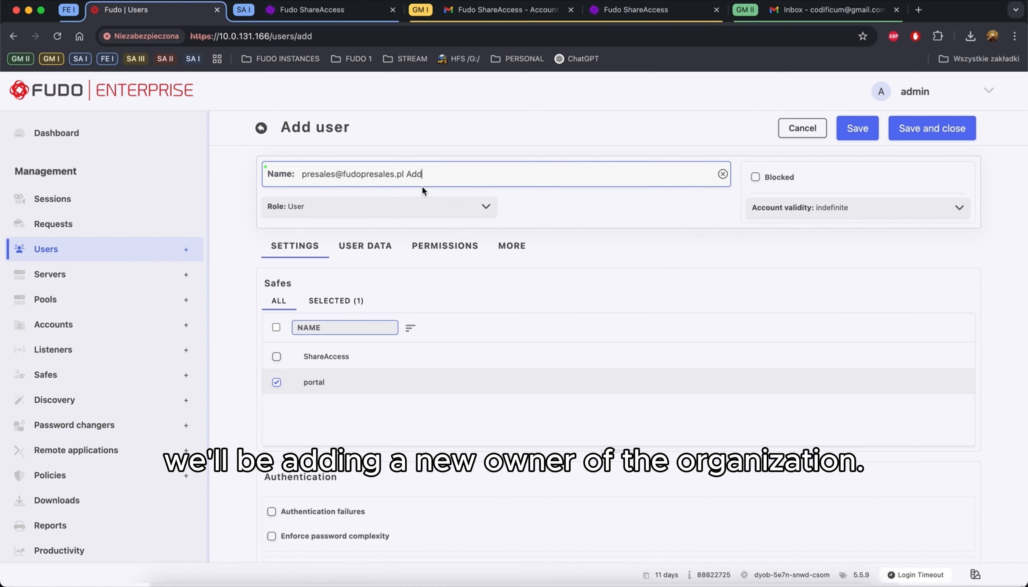
Set the new user's role to Superadmin and grant access to the ShareAccess safe
left_click(481, 204)
left_click(280, 264)
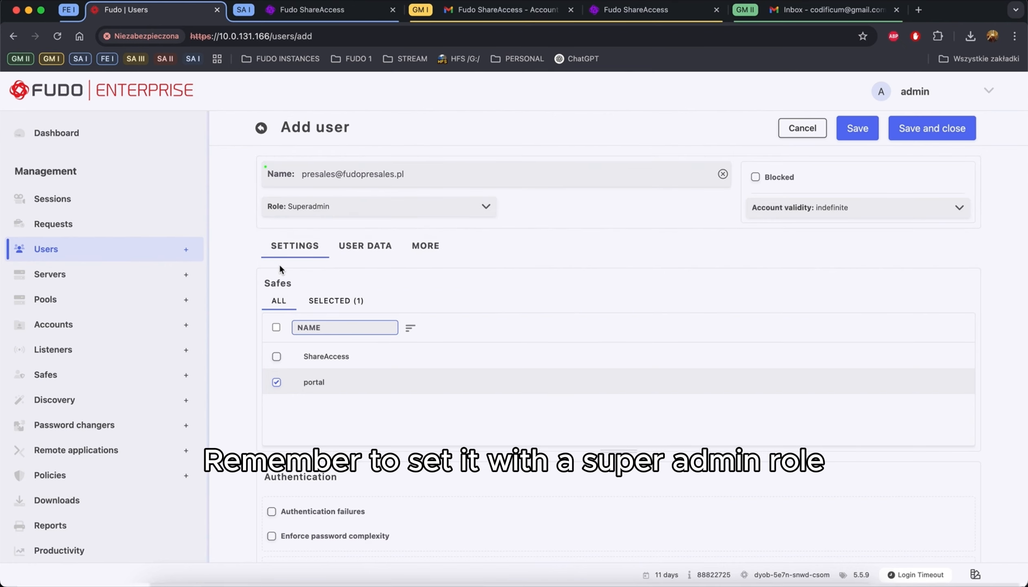
left_click(276, 356)
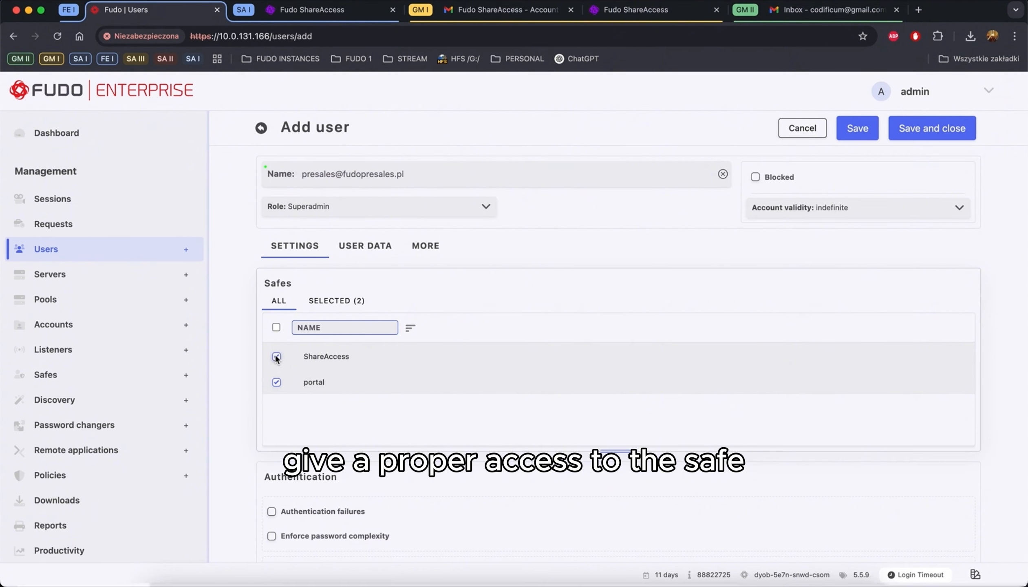
Enter the owner's e-mail address in the new user's Email field under User Data and save the user
left_click(367, 245)
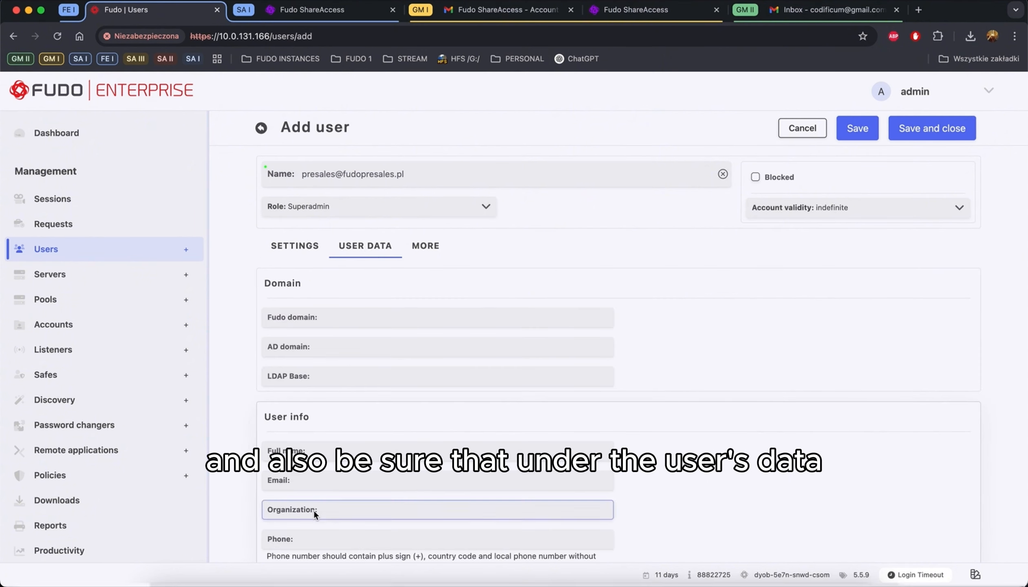
left_click(320, 481)
key("super+v")
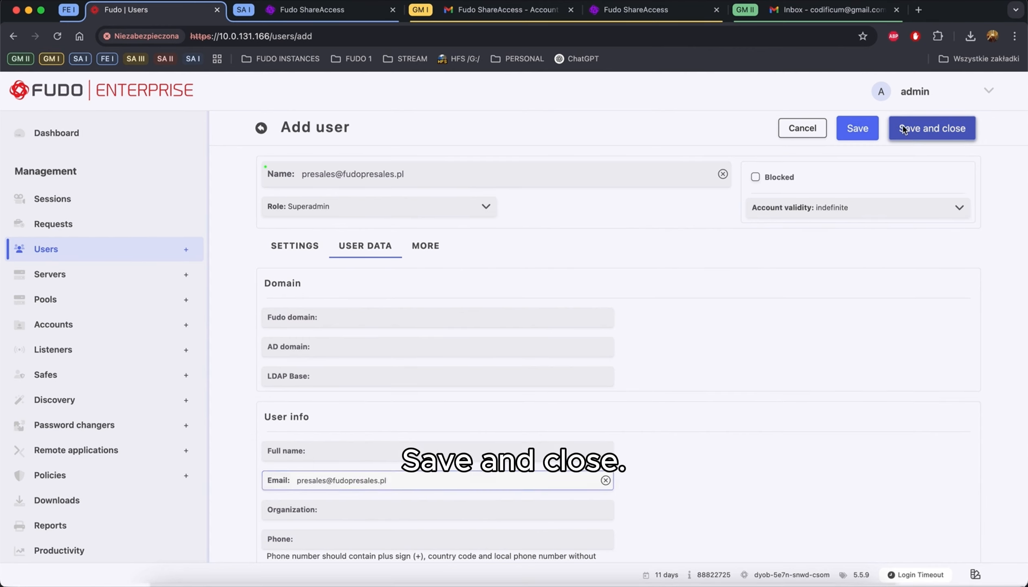
left_click(923, 128)
Open the Fudo ShareAccess settings and copy the Fudo Enterprise pairing key to the clipboard
scroll(96, 526, "down", 10)
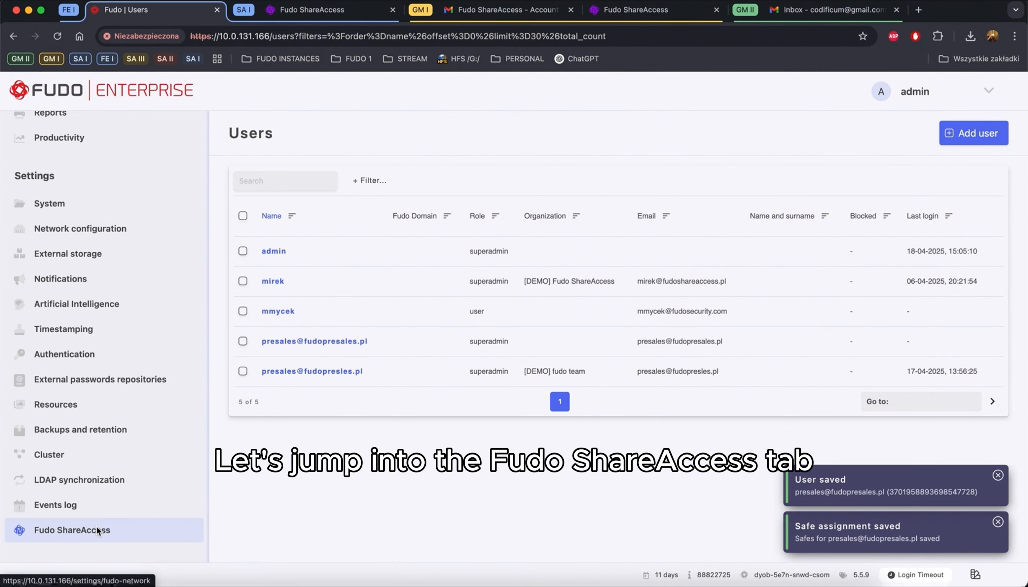
left_click(97, 527)
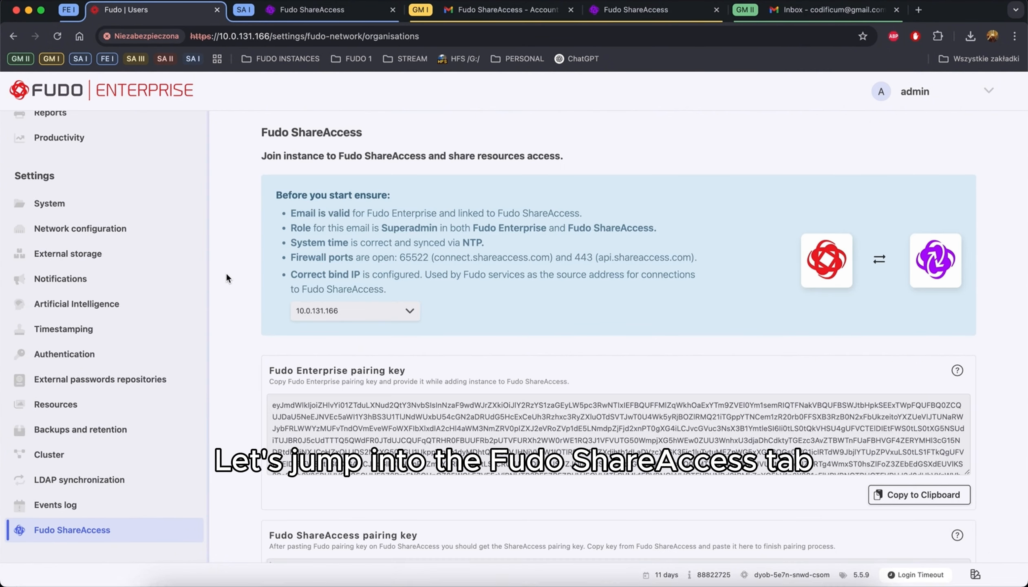
scroll(226, 273, "down", 2)
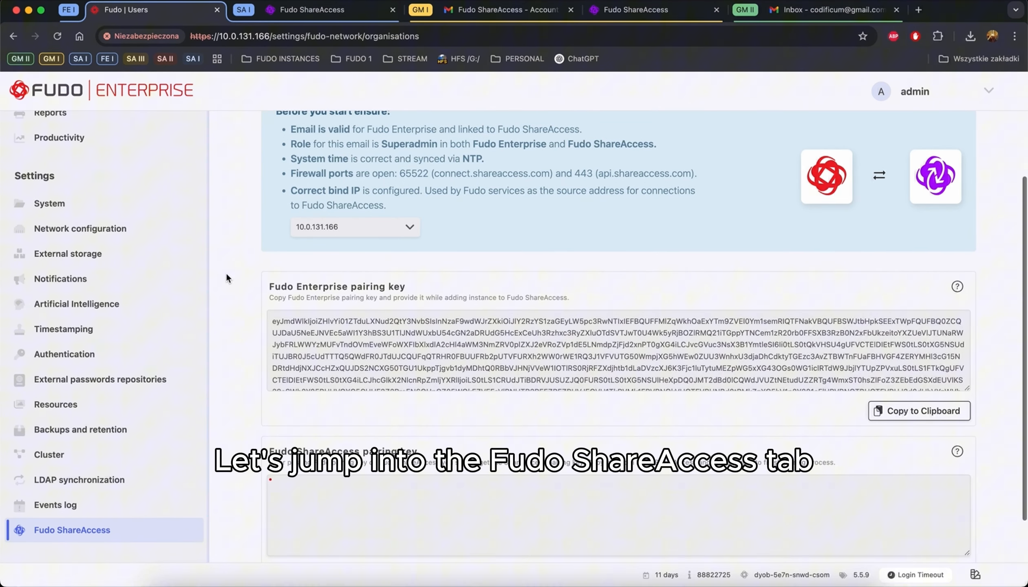
left_click(901, 410)
left_click(297, 10)
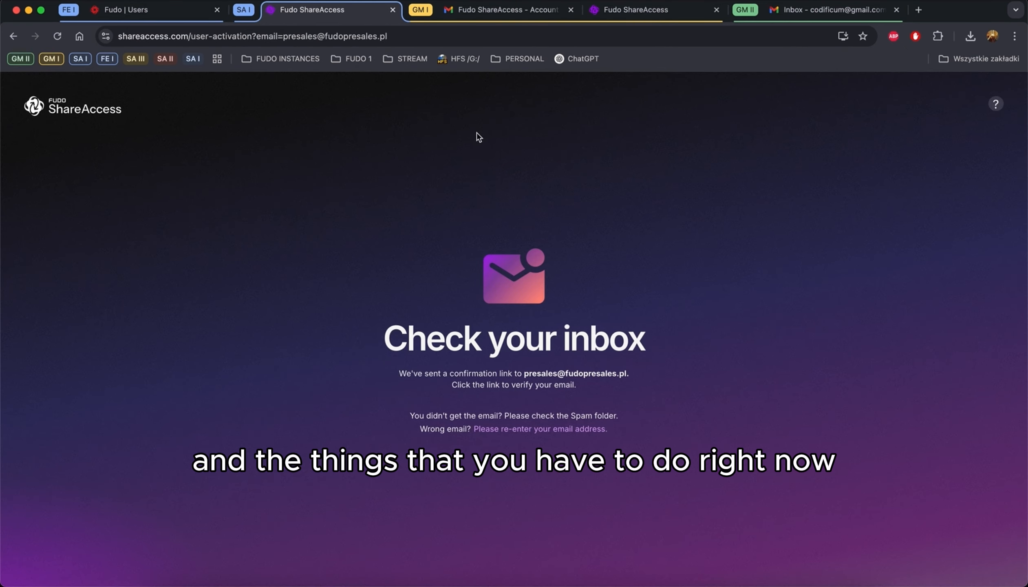
left_click(628, 10)
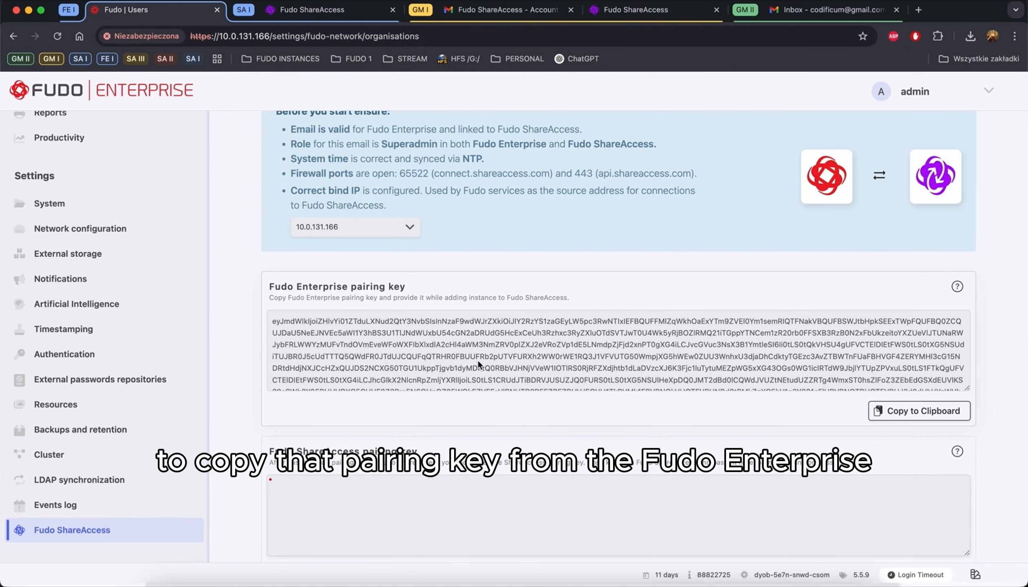
left_click(902, 409)
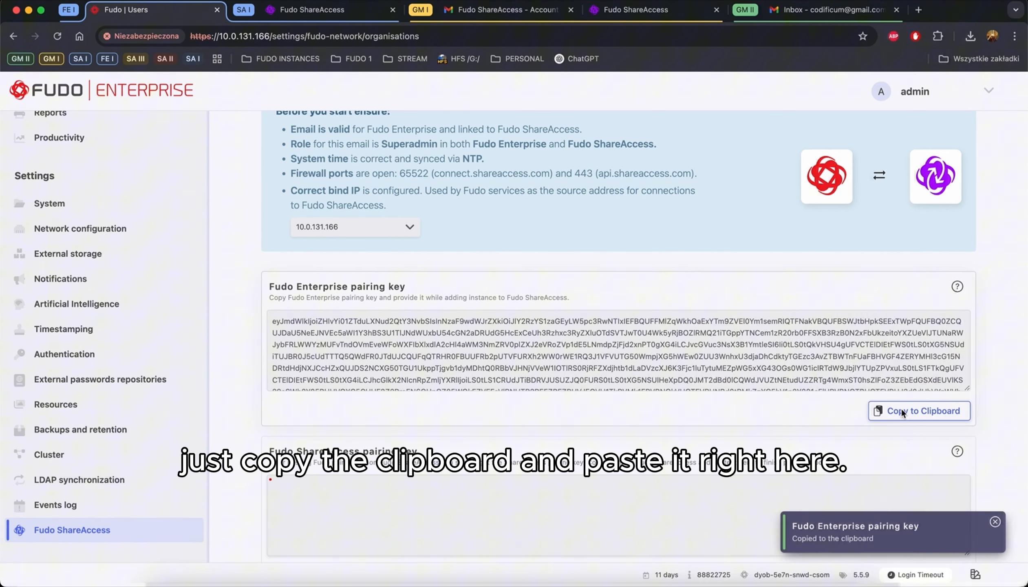
Paste the Fudo Enterprise pairing key into the Add gateway panel in ShareAccess and save the gateway
left_click(643, 9)
left_click(773, 466)
key("super+v")
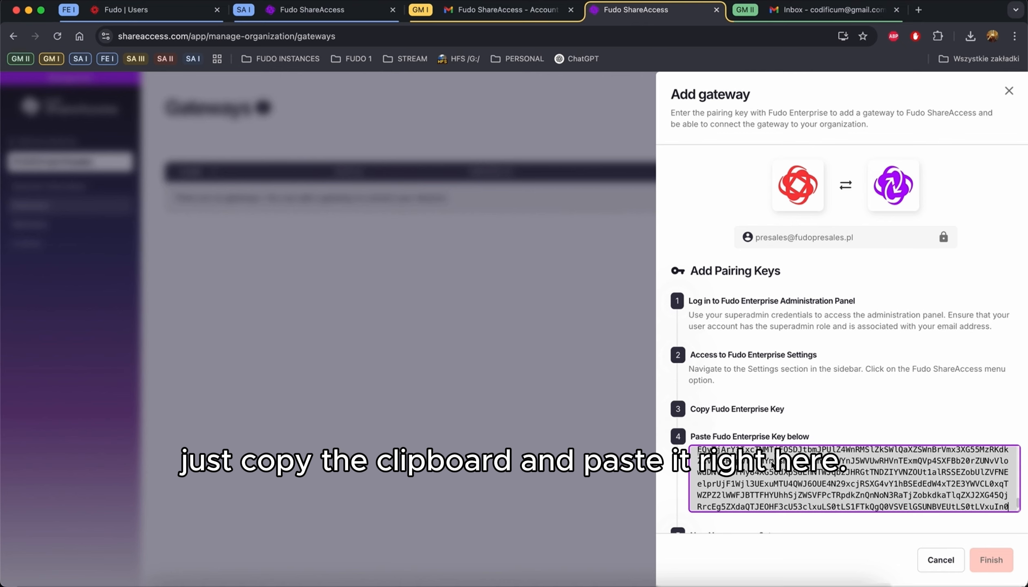
scroll(842, 383, "down", 4)
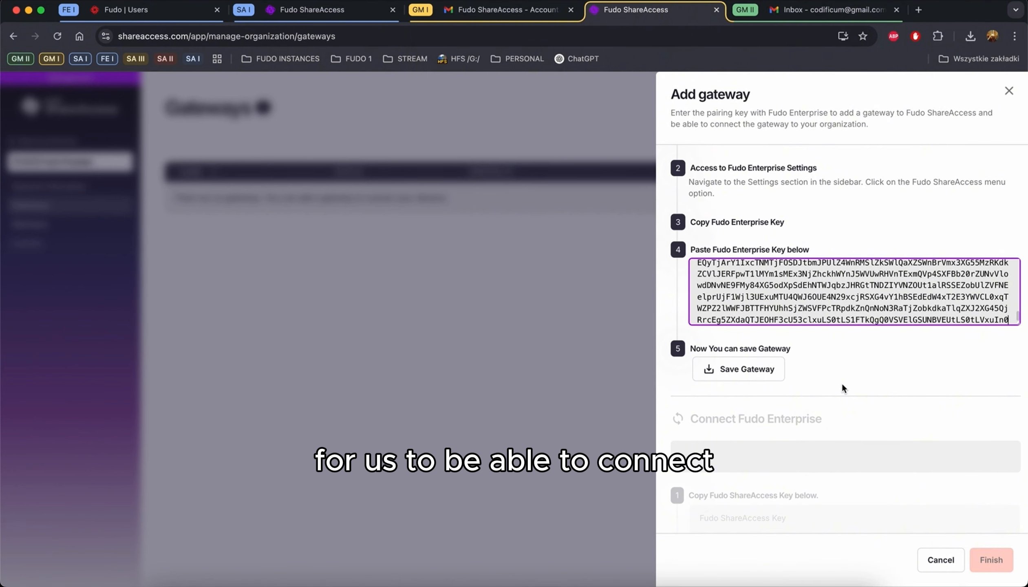
left_click(762, 369)
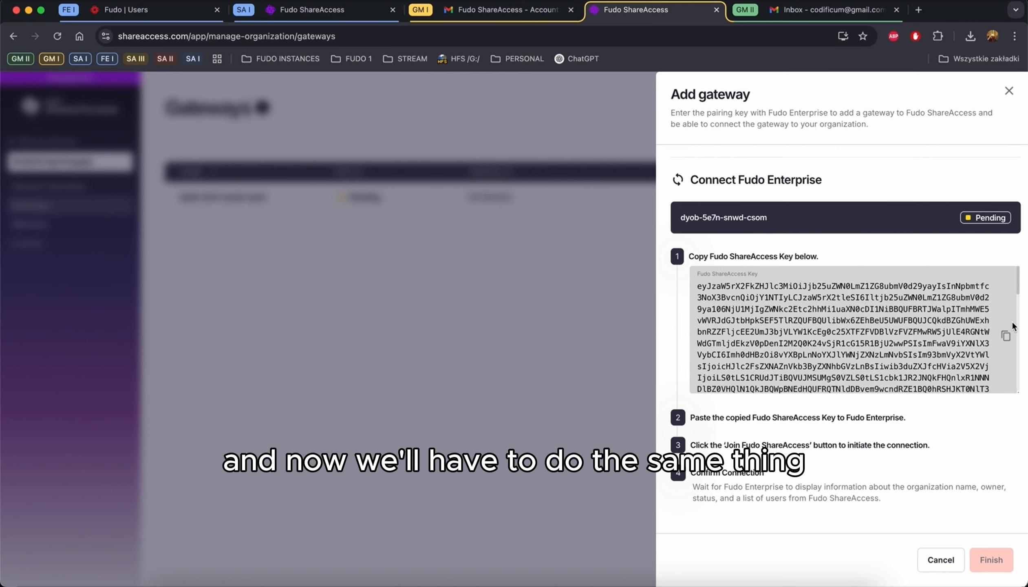
Copy the Fudo ShareAccess key, paste it into the Fudo ShareAccess pairing key field in Fudo Enterprise, and join
left_click(1006, 337)
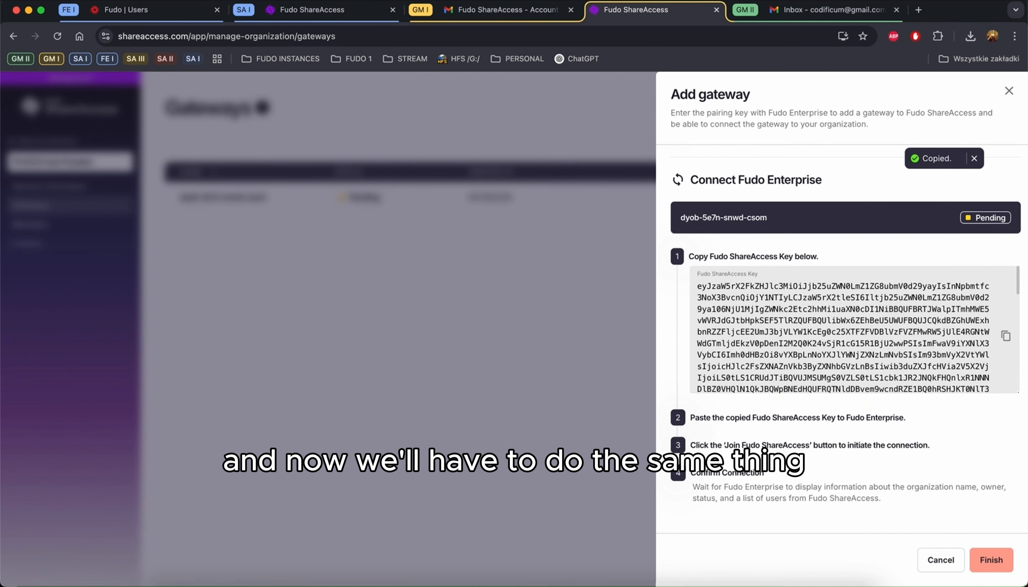
left_click(149, 12)
left_click(365, 483)
key("super+v")
scroll(612, 449, "down", 2)
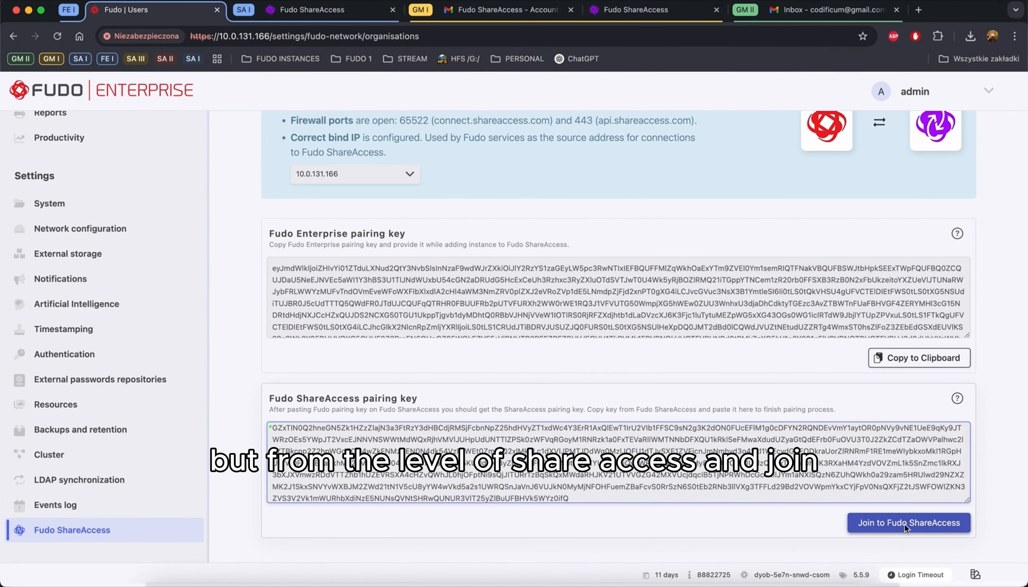
left_click(904, 524)
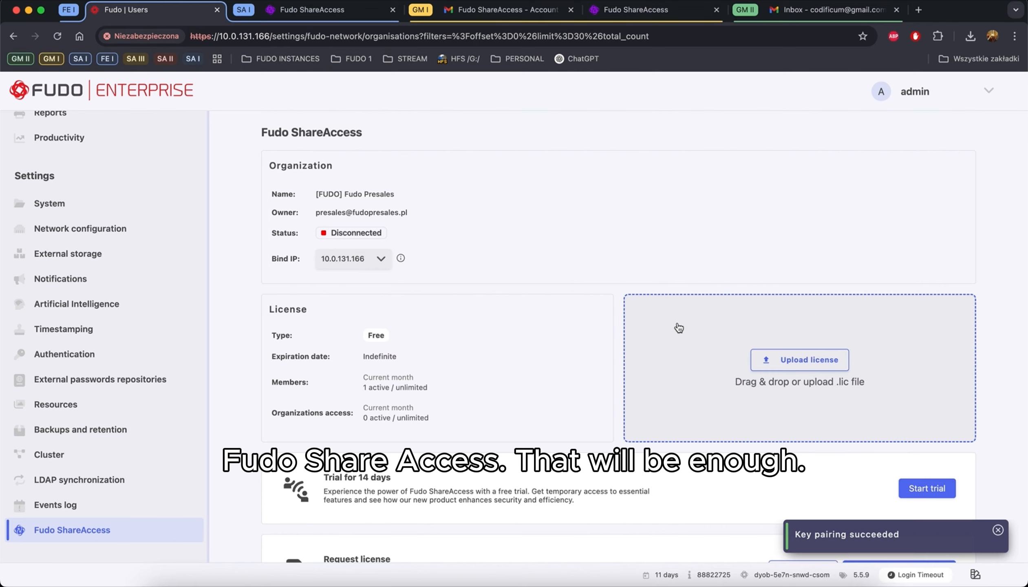
Refresh the Fudo ShareAccess settings page and start the 14-day trial
left_click(57, 36)
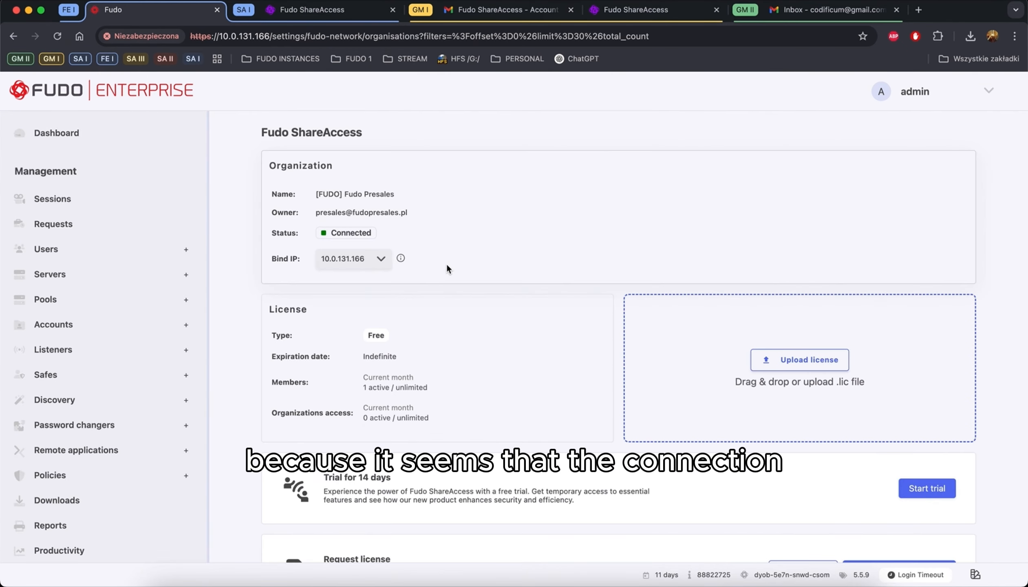
scroll(447, 267, "down", 2)
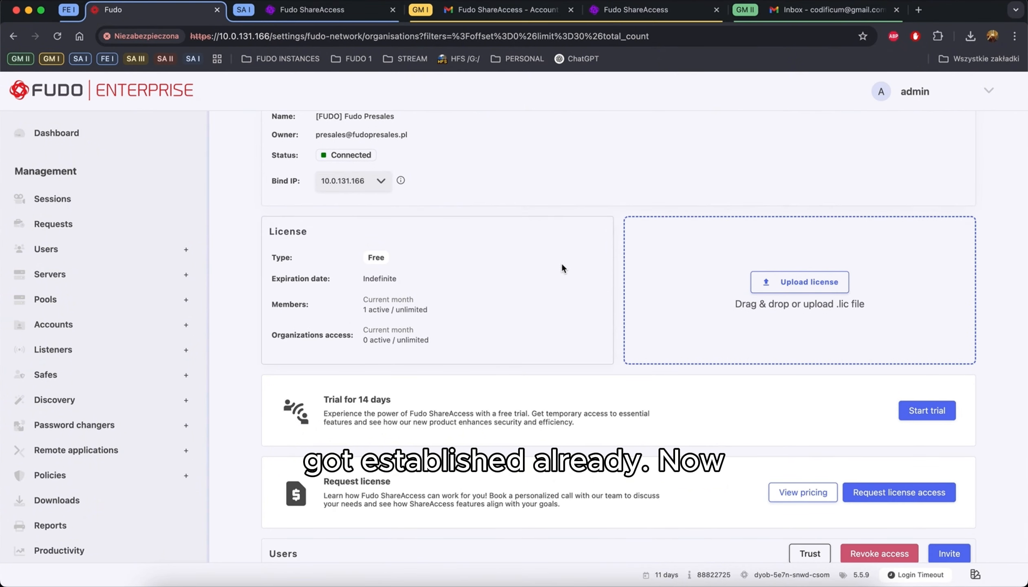
left_click(937, 412)
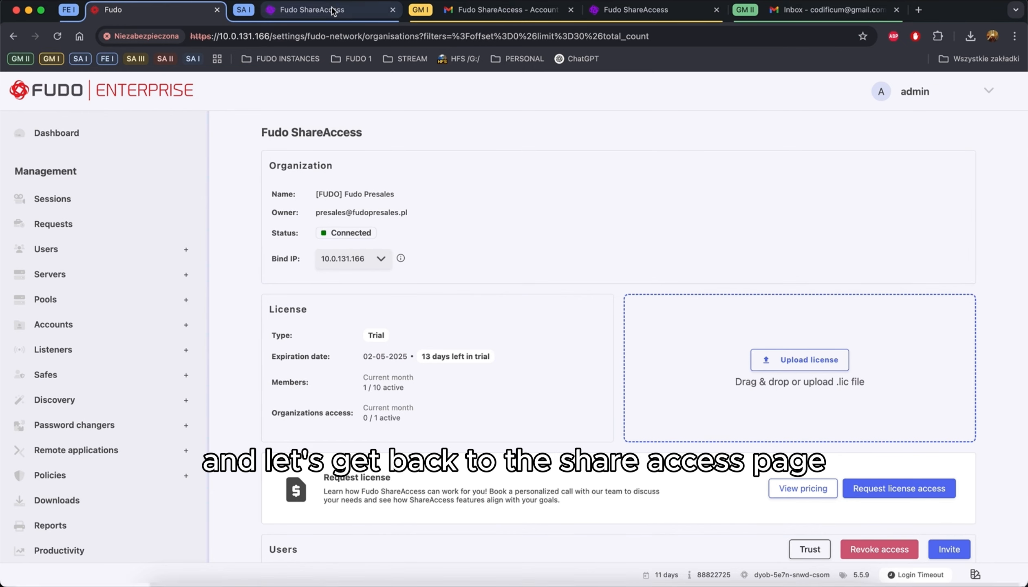
Finish adding the gateway in ShareAccess and refresh the Gateways page
left_click(656, 11)
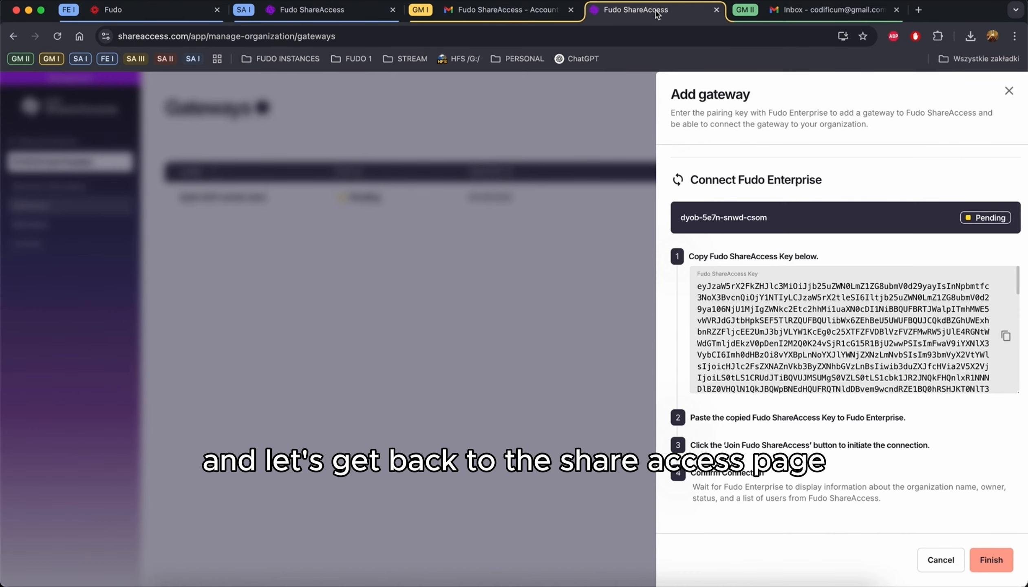
left_click(991, 560)
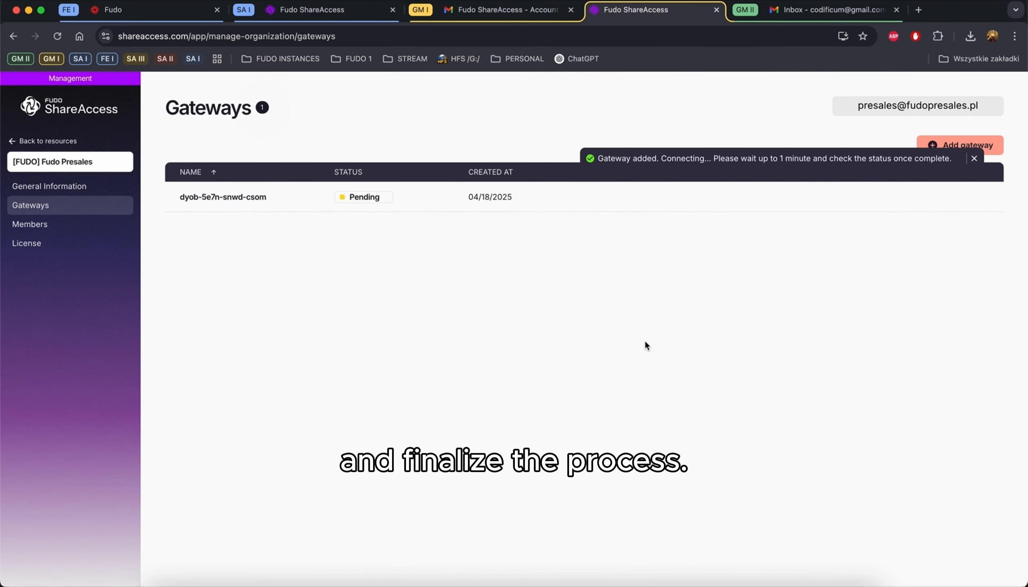
left_click(57, 35)
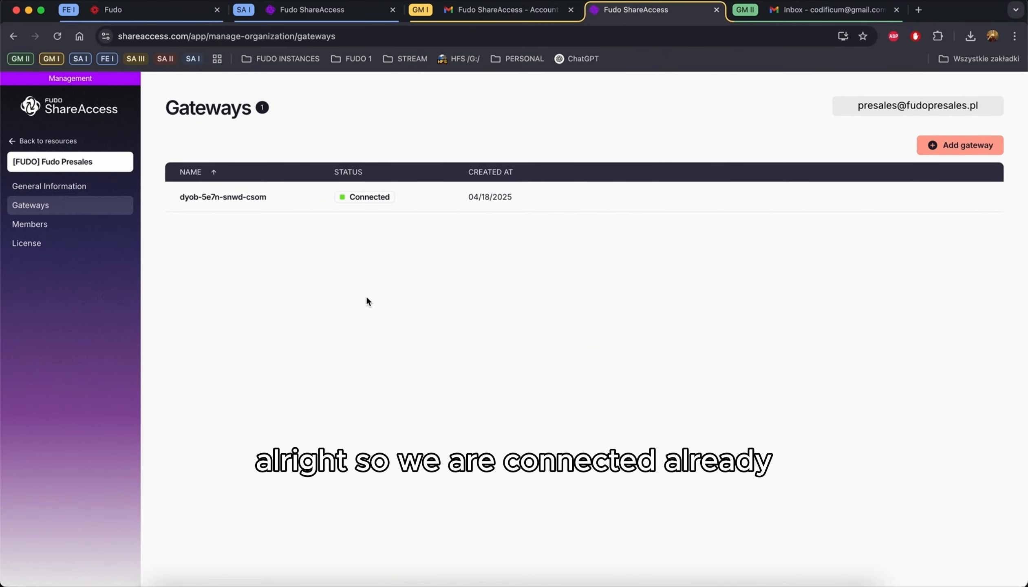
Return to all resources and connect to the fudosecurity SSH resource
left_click(57, 143)
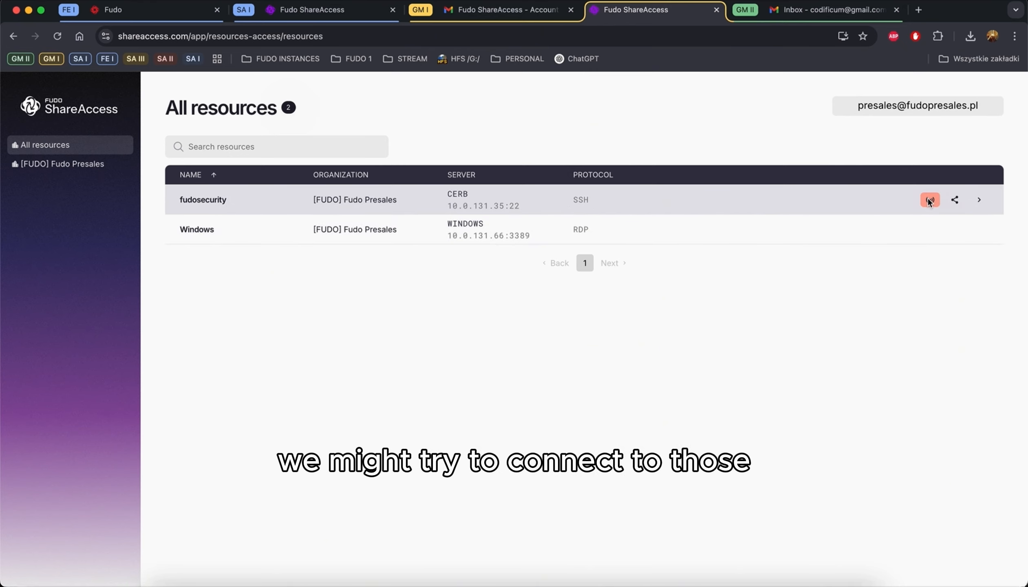
left_click(929, 200)
left_click(923, 264)
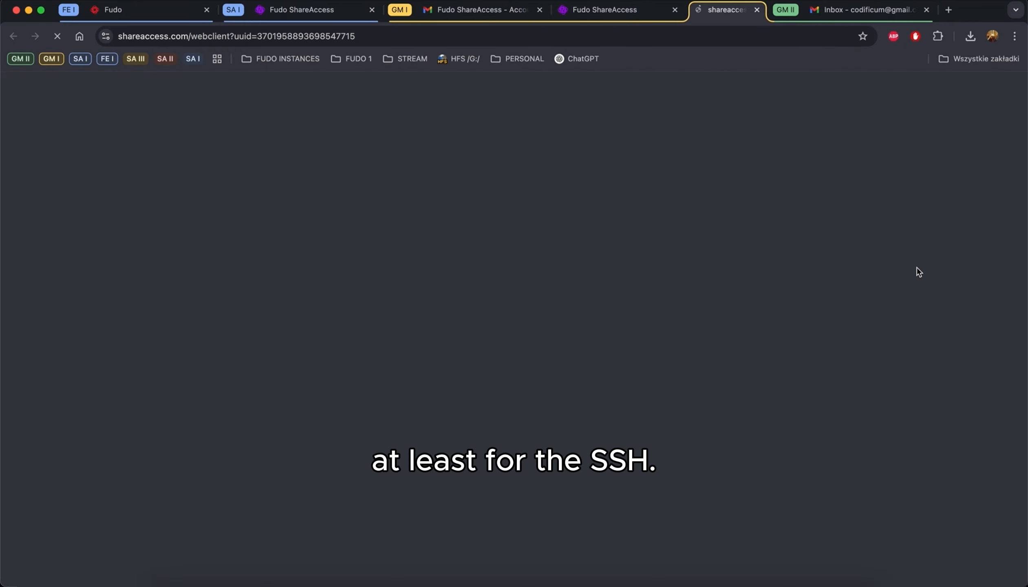